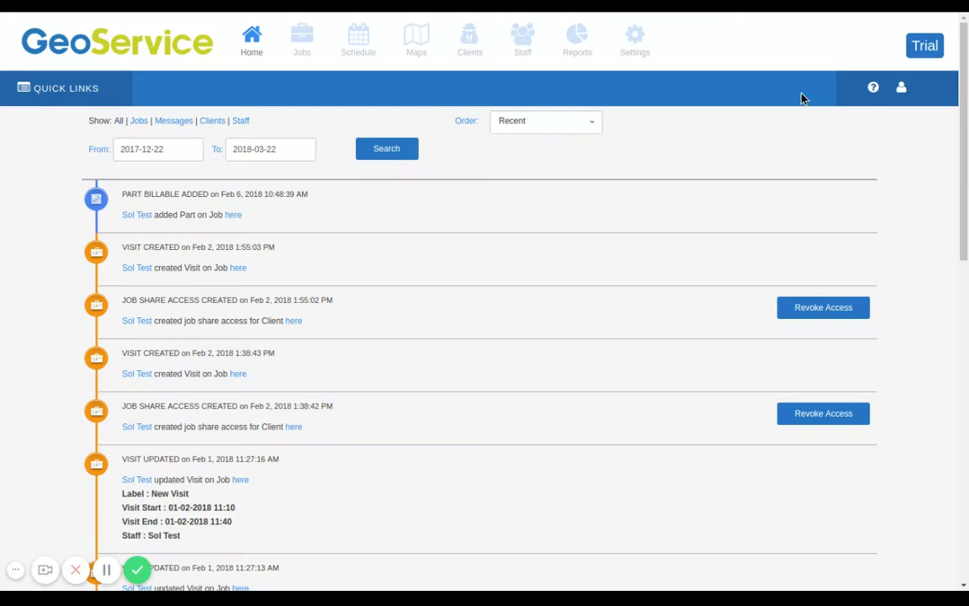
# - Open the Settings area from GeoService's top navigation bar
pyautogui.click(633, 42)
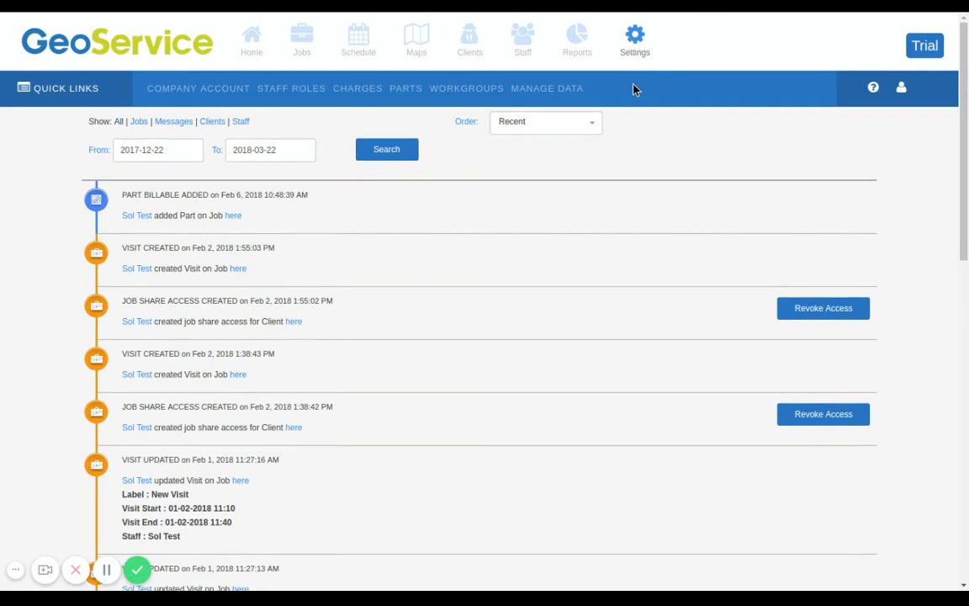
# - Go to Company Account and open Job Status Management
pyautogui.click(195, 91)
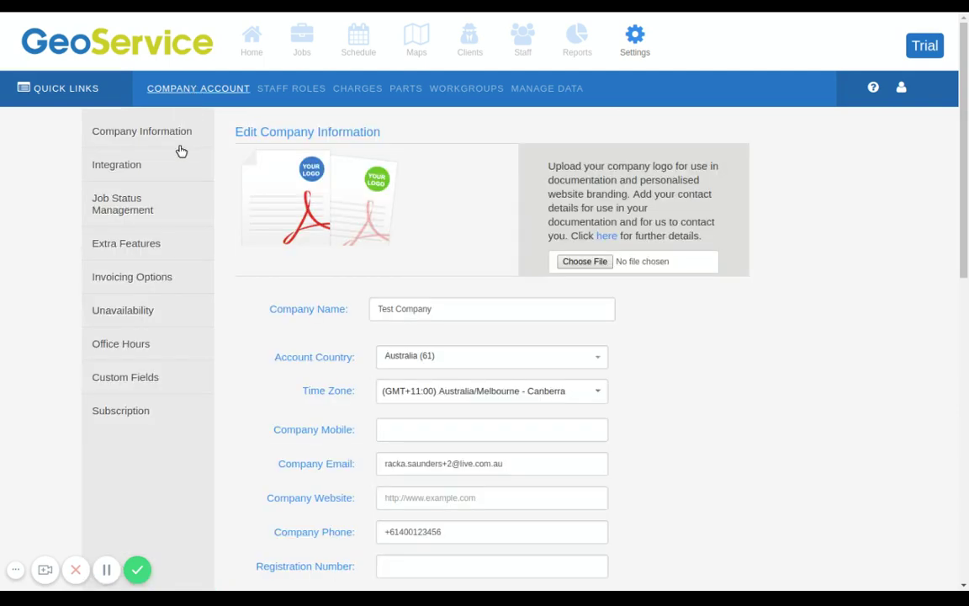
pyautogui.click(167, 214)
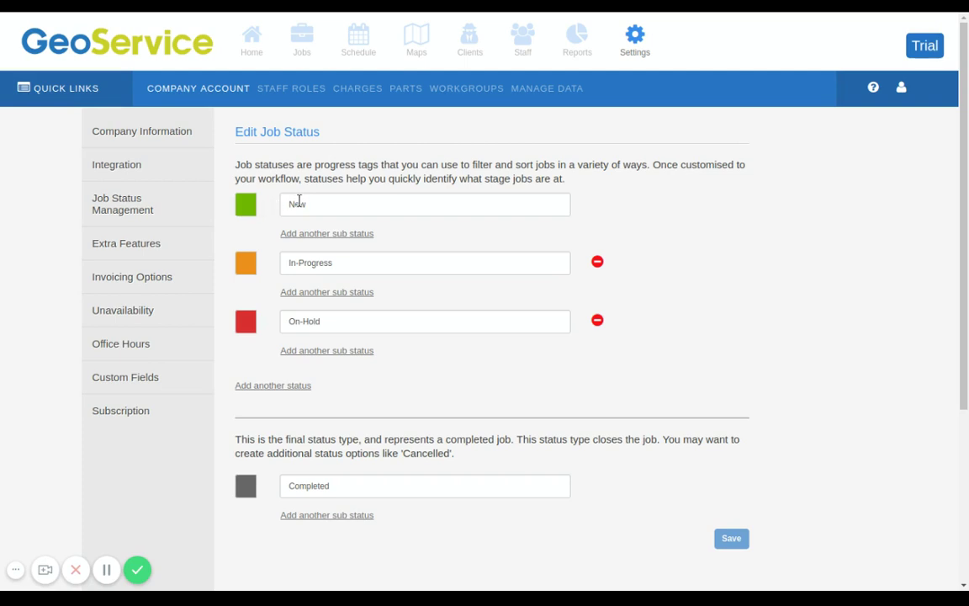
# - Add the sub-status 'New Contracts' under the New status
pyautogui.click(340, 240)
pyautogui.click(338, 232)
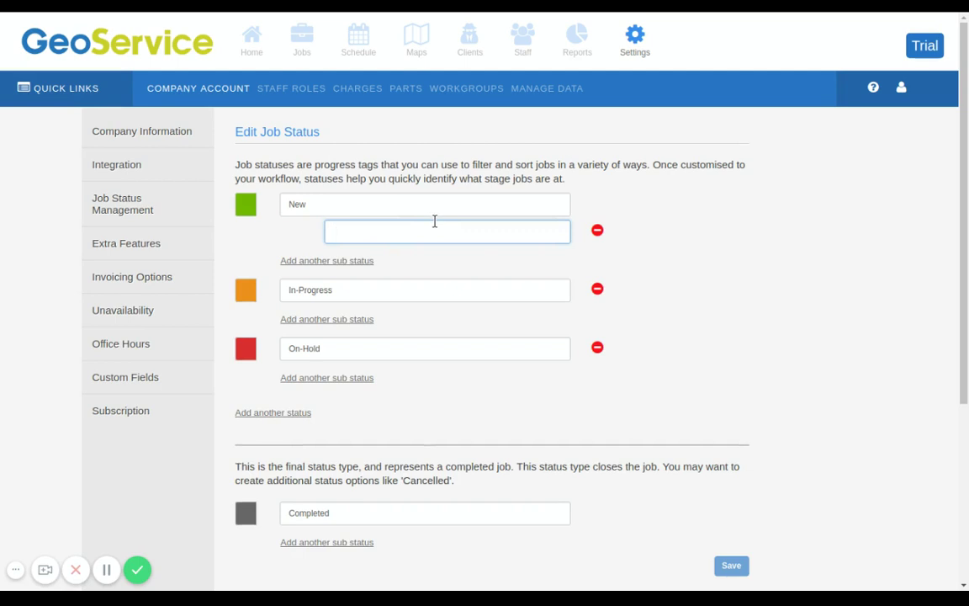
pyautogui.write('New ')
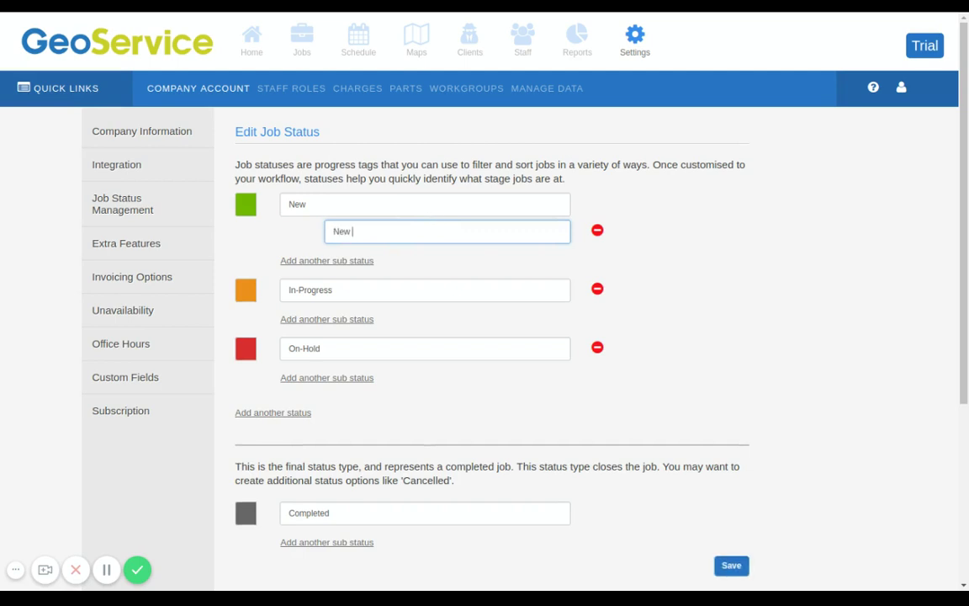
pyautogui.write('Sort')
pyautogui.write('ract')
pyautogui.press('BackSpace')
pyautogui.press('BackSpace')
pyautogui.press('BackSpace')
pyautogui.press('BackSpace')
pyautogui.press('BackSpace')
pyautogui.press('BackSpace')
pyautogui.press('BackSpace')
pyautogui.press('BackSpace')
pyautogui.write('Contracts')
# - Add the sub-status 'En Route' under In-Progress
pyautogui.click(355, 319)
pyautogui.click(355, 318)
pyautogui.write('En route')
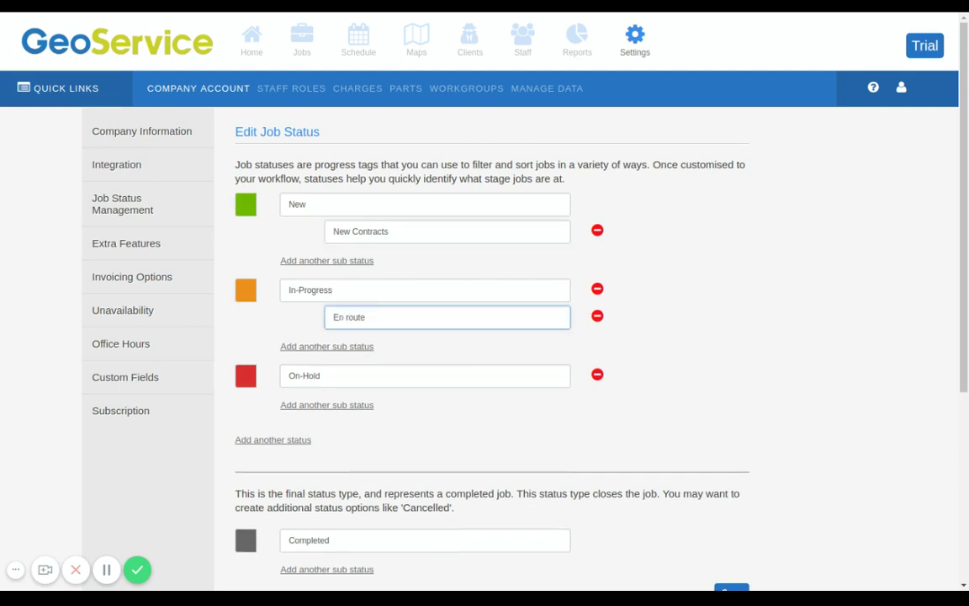
pyautogui.doubleClick(351, 318)
pyautogui.write('Route')
# - Add the sub-status 'Awaiting parts' under On-Hold
pyautogui.click(357, 405)
pyautogui.scroll(-2, 454, 395)
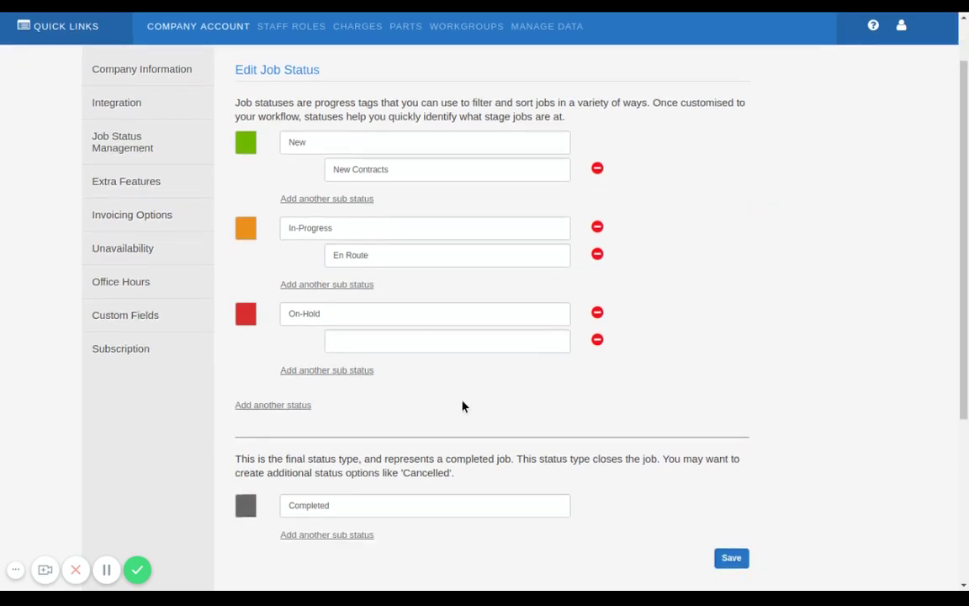
pyautogui.click(422, 323)
pyautogui.write('Awaiting parts')
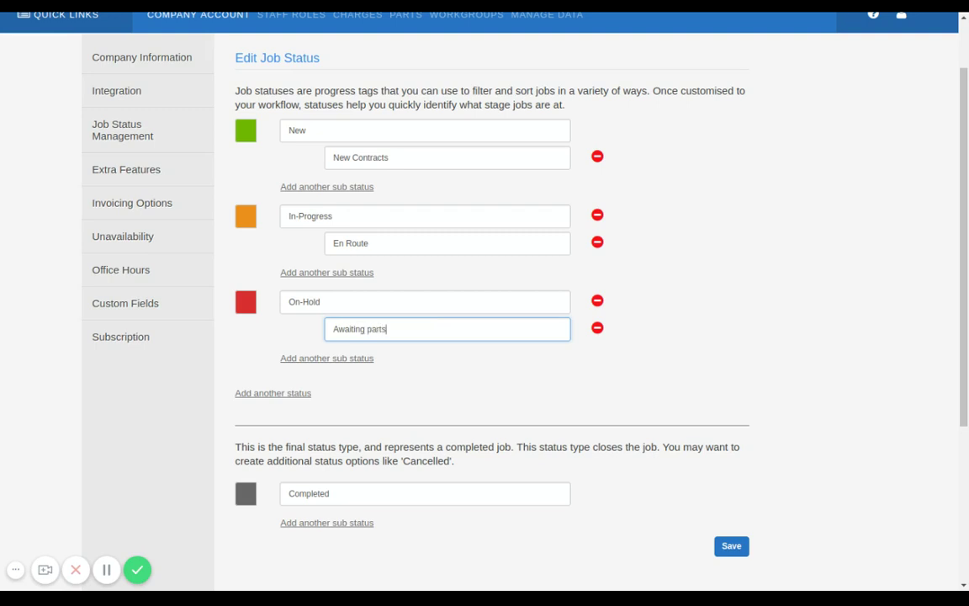
pyautogui.scroll(-1, 436, 373)
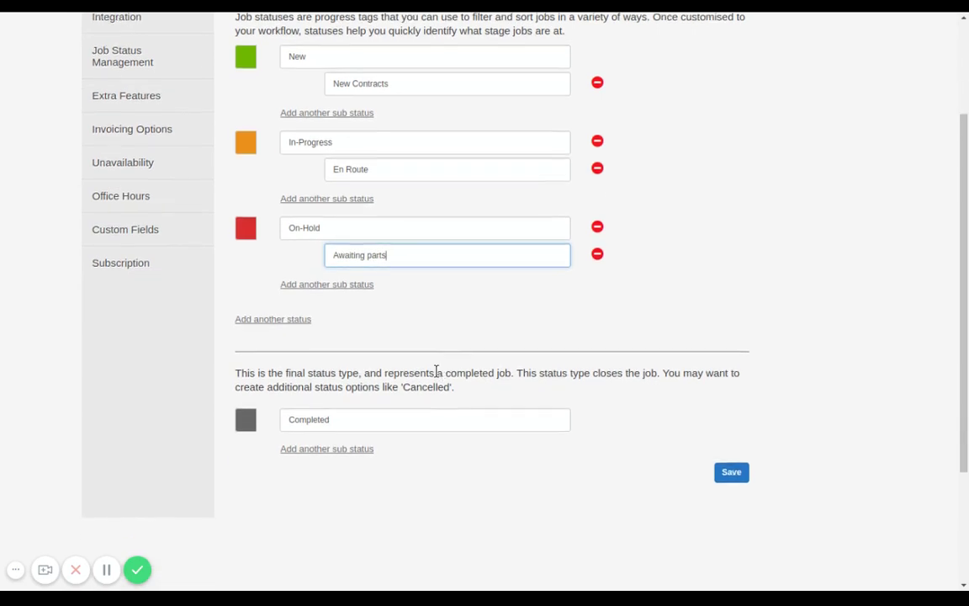
pyautogui.scroll(1, 323, 373)
pyautogui.scroll(1, 323, 374)
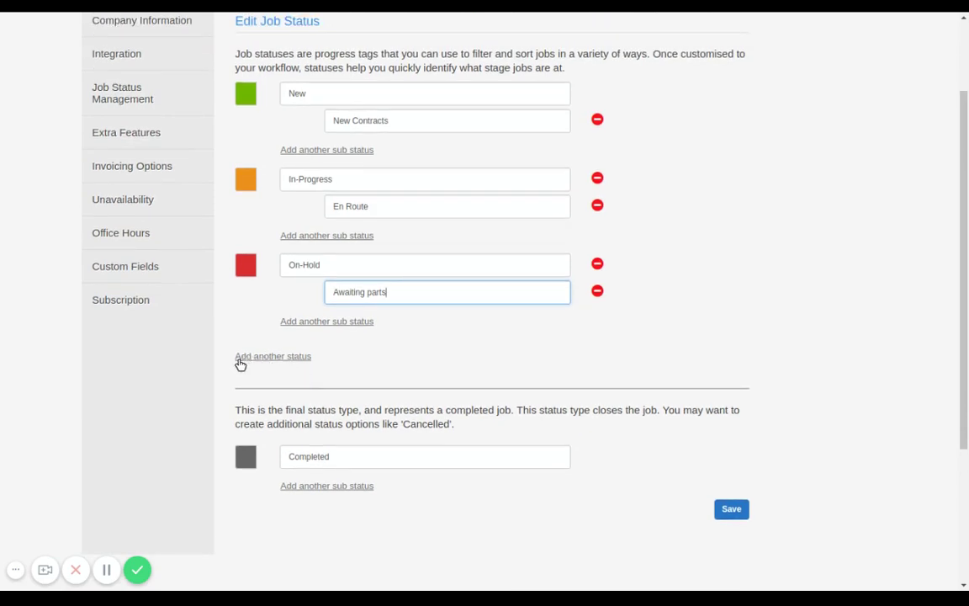
# - Add a new top-level status below On-Hold and colour it blue
pyautogui.click(285, 364)
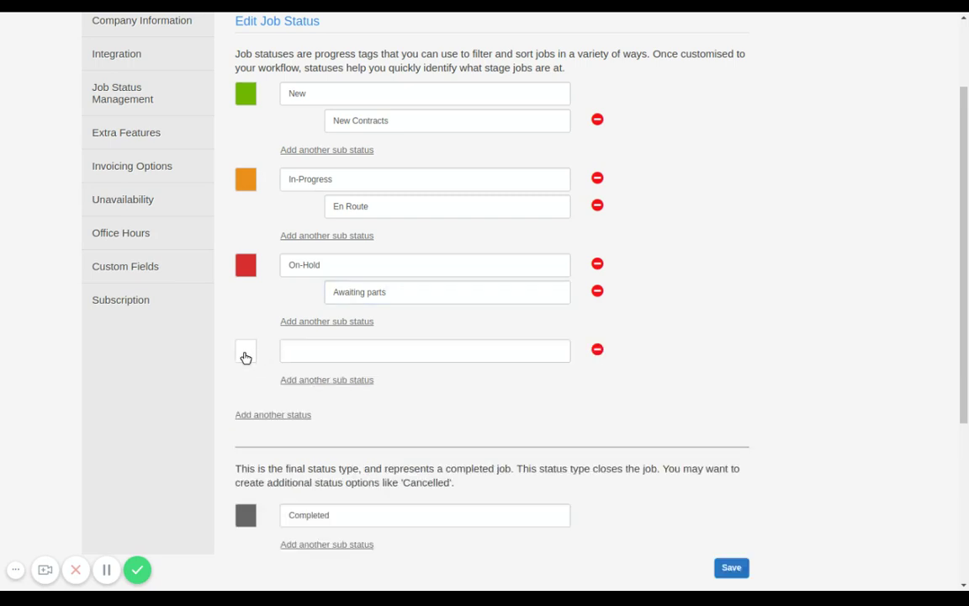
pyautogui.click(247, 360)
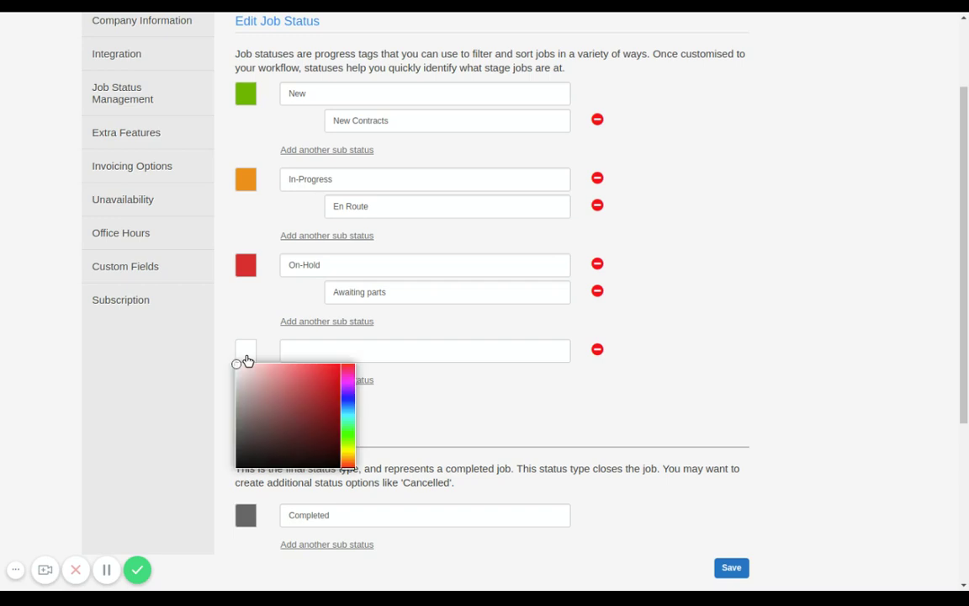
pyautogui.click(319, 385)
pyautogui.click(347, 400)
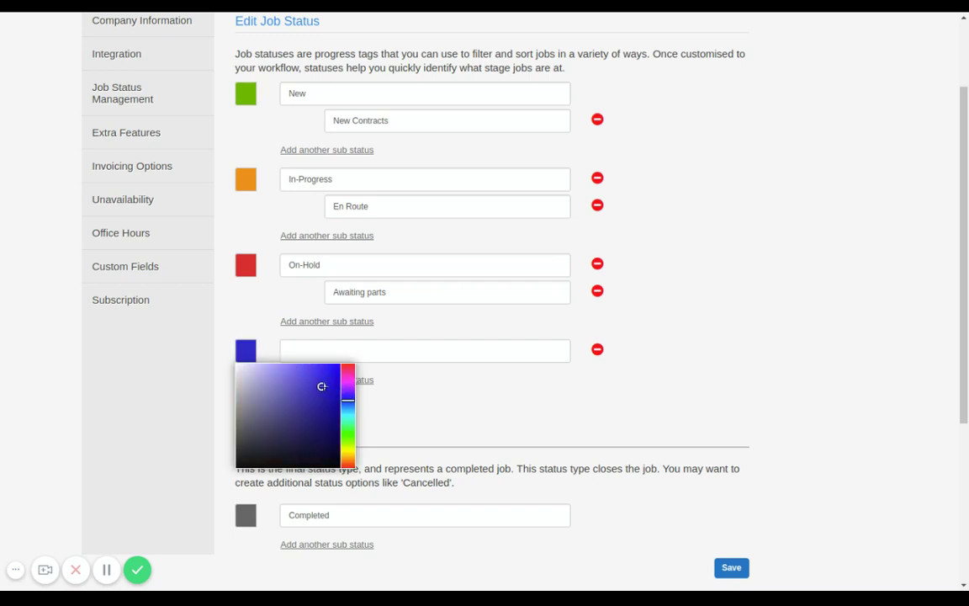
pyautogui.click(324, 391)
# - Name the new blue status 'Requested Another Visit'
pyautogui.click(341, 347)
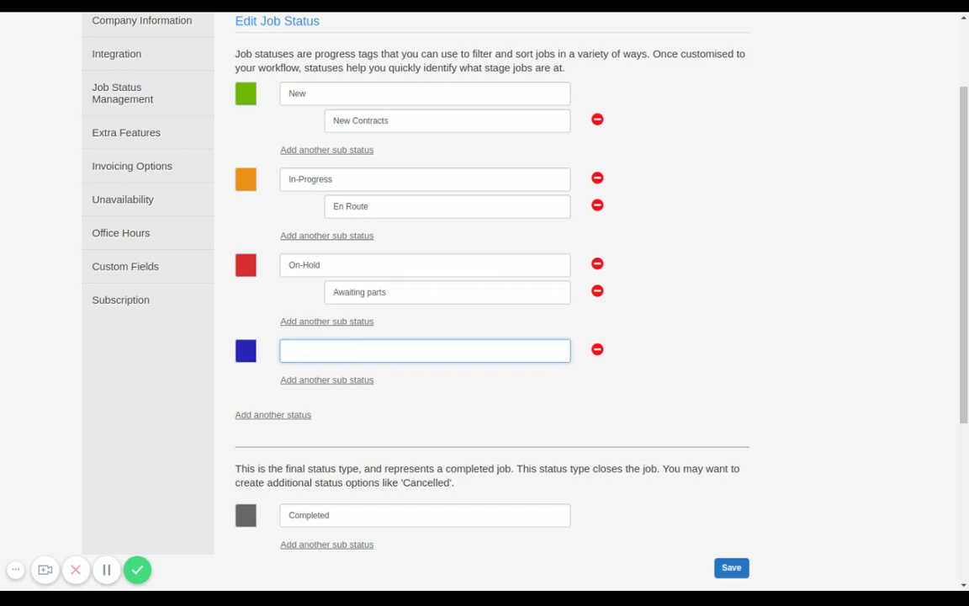
pyautogui.write('Requested Another Visit')
pyautogui.click(436, 411)
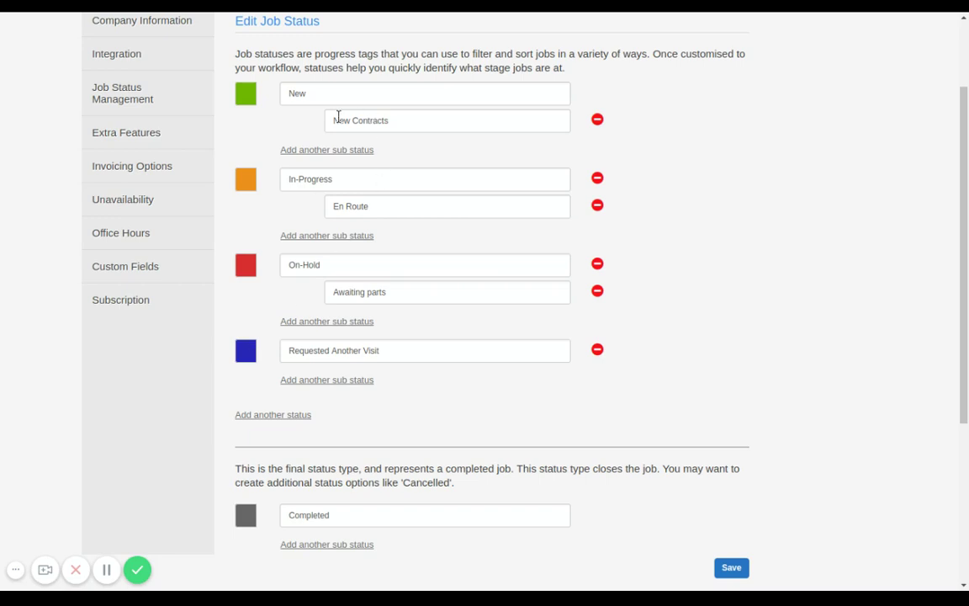
pyautogui.moveTo(337, 118); pyautogui.dragTo(432, 115)
# - Delete the 'New Contracts' sub-status from the New status
pyautogui.click(432, 116)
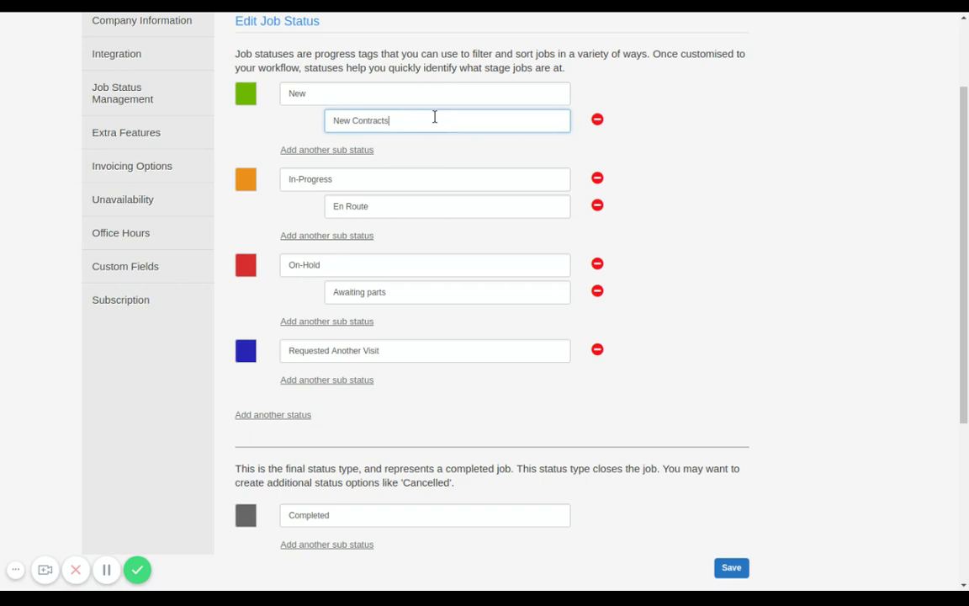
pyautogui.click(598, 122)
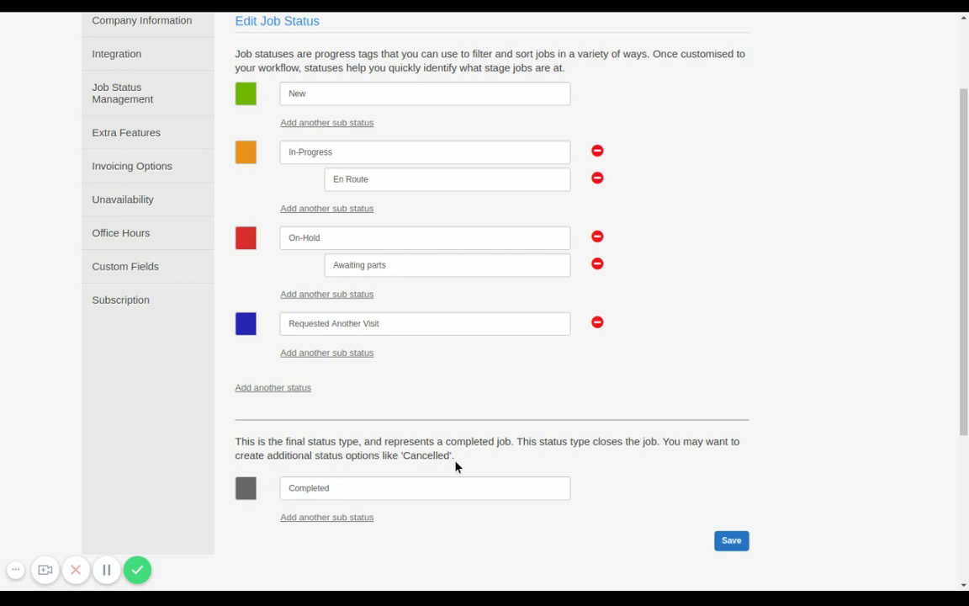
# - Give the Completed status an 'Invoiced' sub-status
pyautogui.click(367, 518)
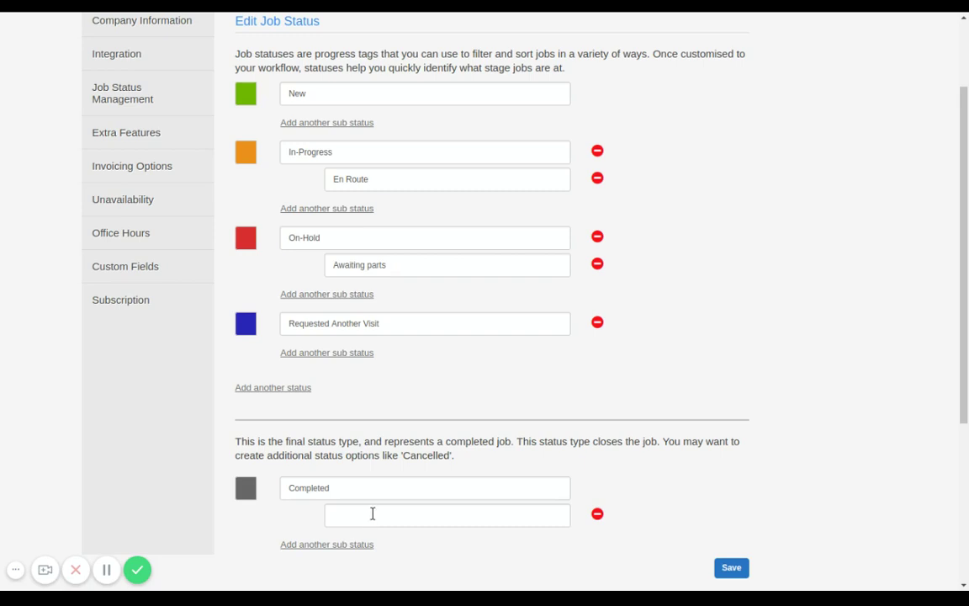
pyautogui.click(357, 512)
pyautogui.write('Invoiced')
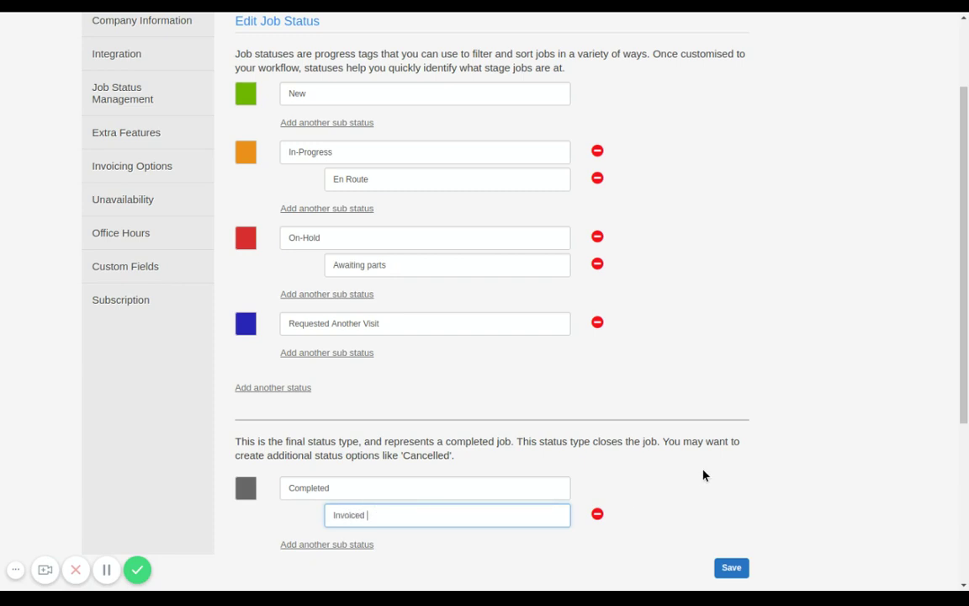
pyautogui.scroll(-2, 707, 467)
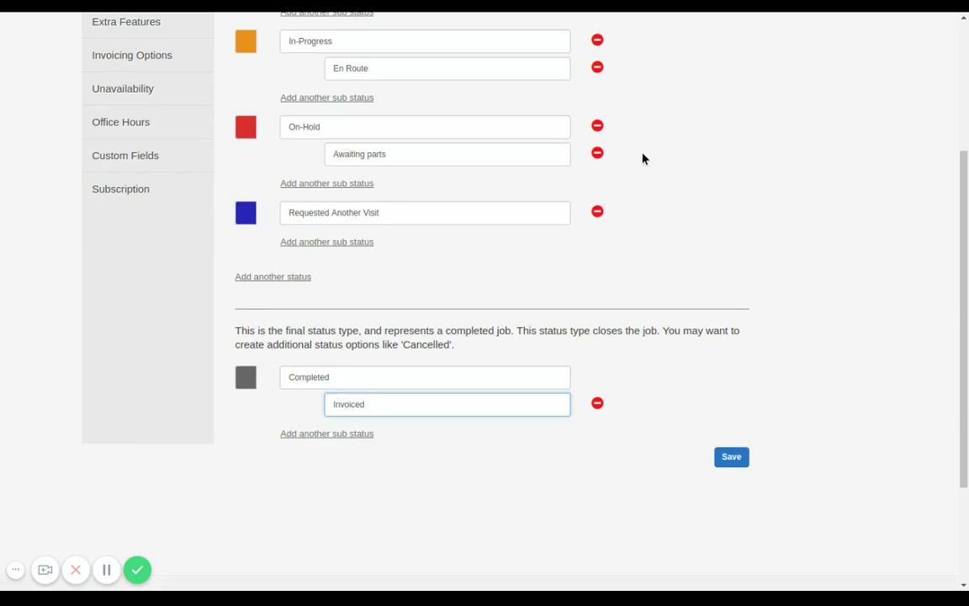
# - Save the edited job statuses
pyautogui.click(729, 458)
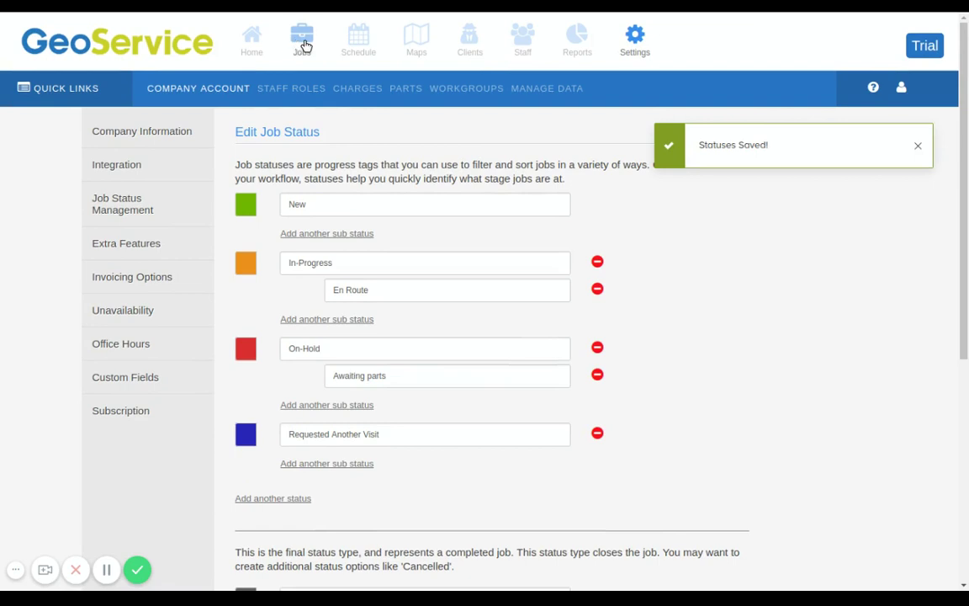
pyautogui.moveTo(305, 46)
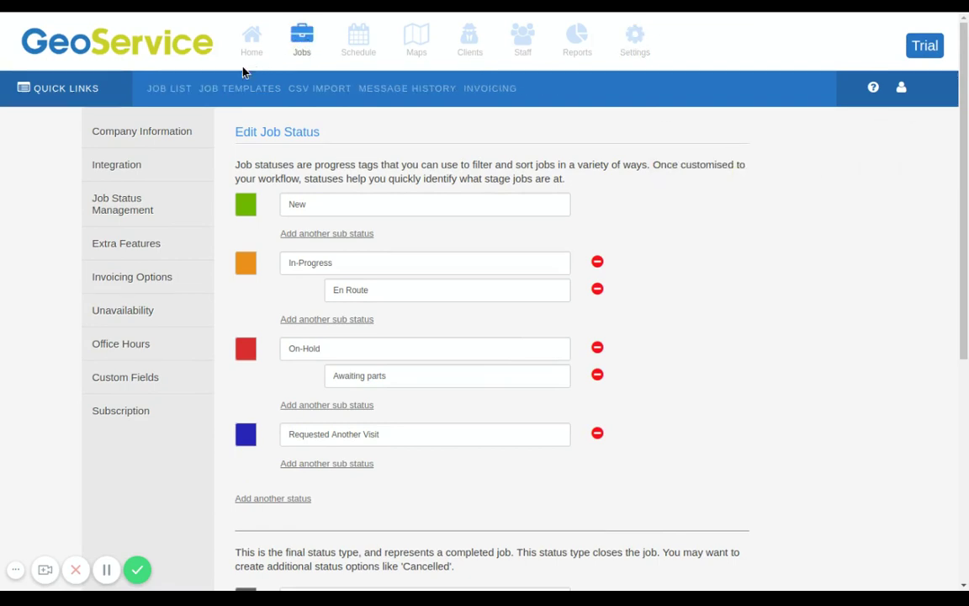
# - Open the Job List and filter it by the orange, blue and grey status tabs
pyautogui.click(180, 91)
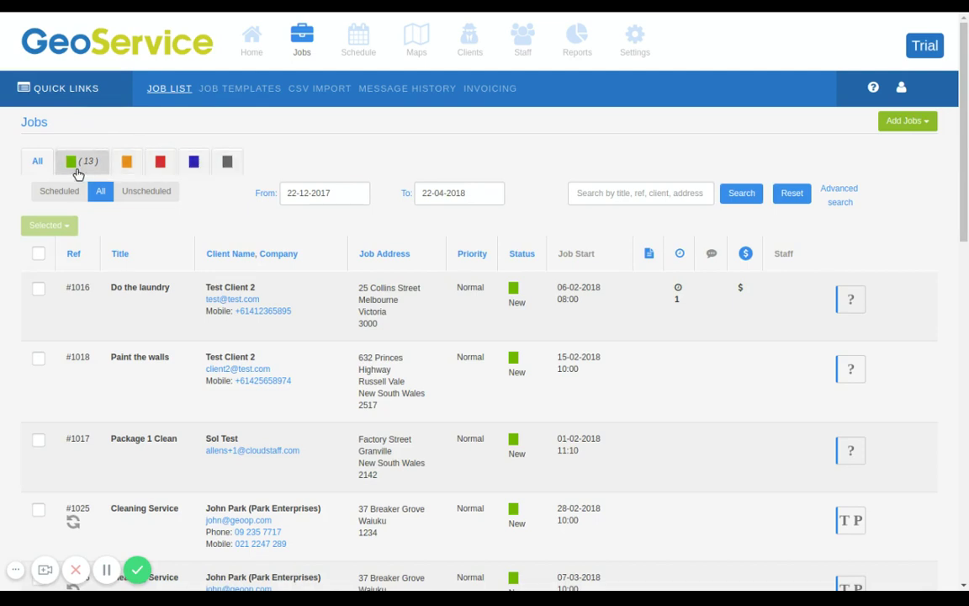
pyautogui.click(126, 168)
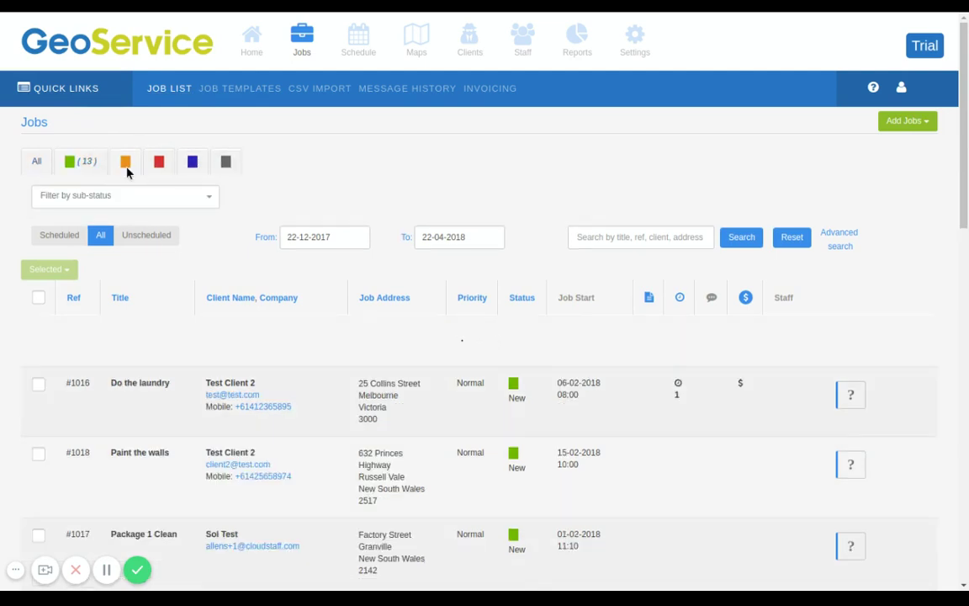
pyautogui.click(158, 169)
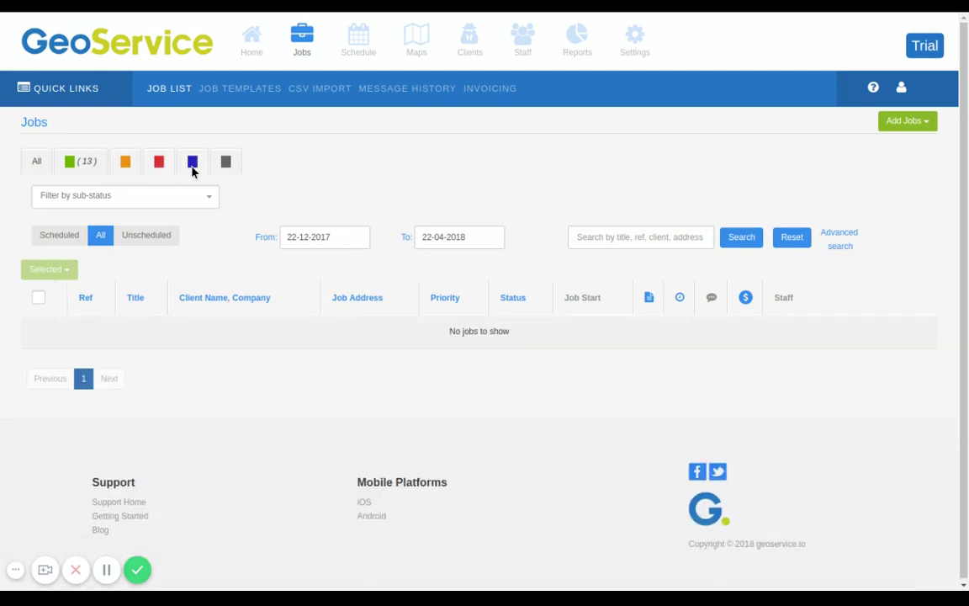
pyautogui.click(226, 167)
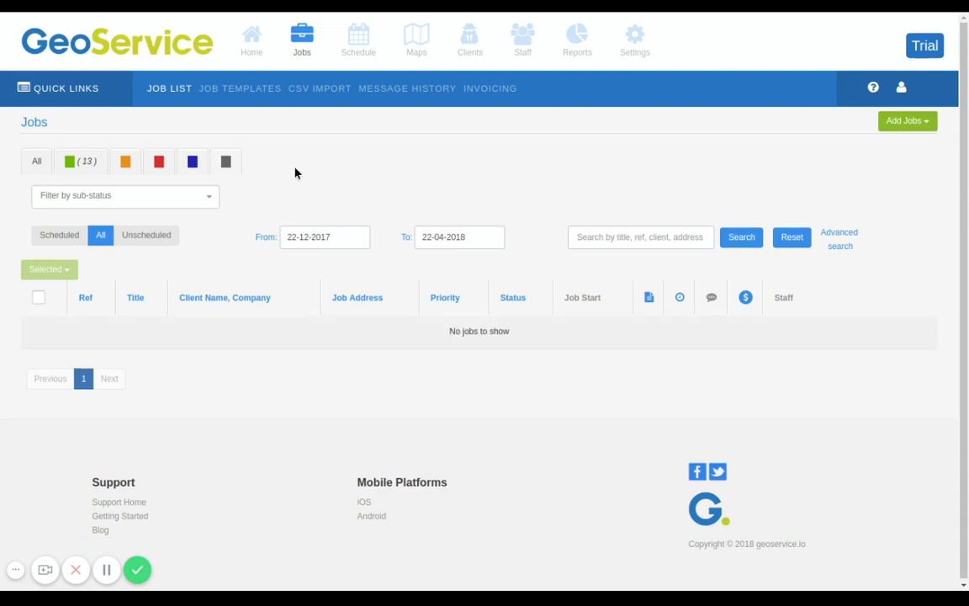